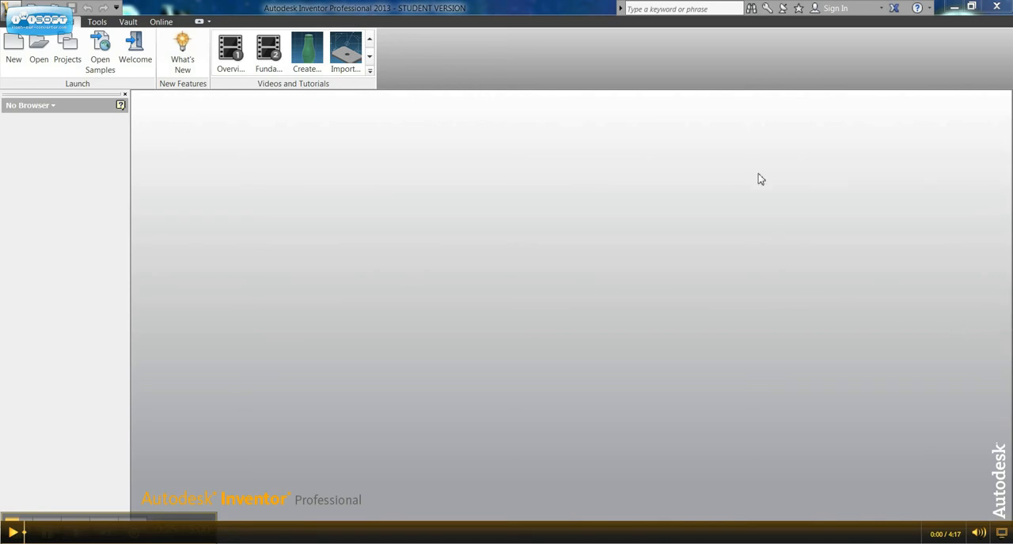
# - Create a new part and start a 2D sketch on the front origin plane
pyautogui.click(31, 7)
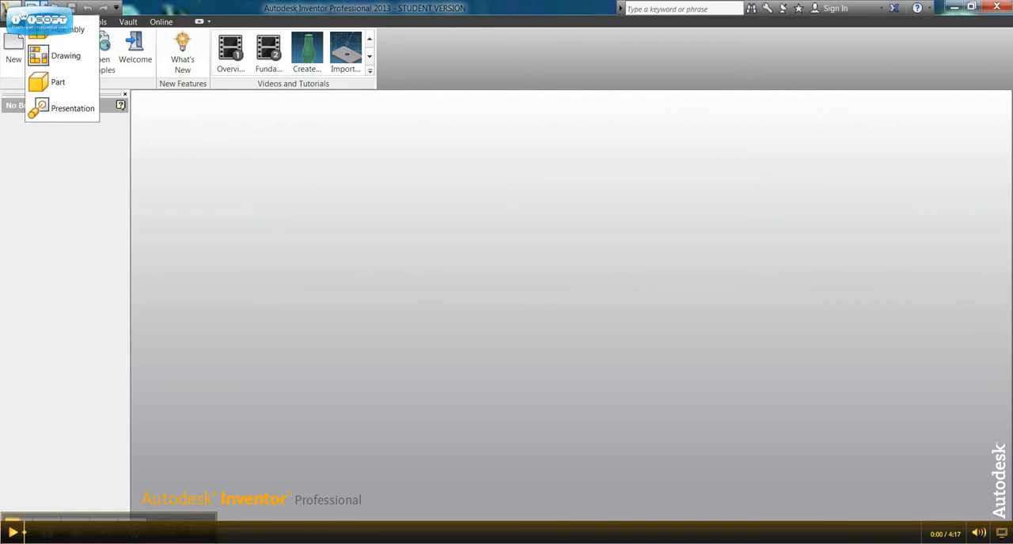
pyautogui.click(46, 83)
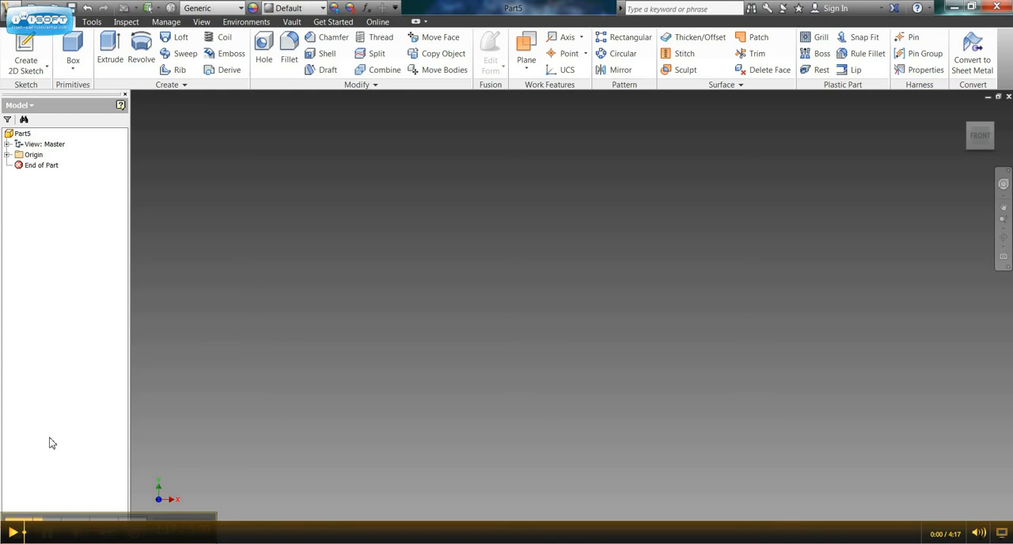
pyautogui.click(27, 47)
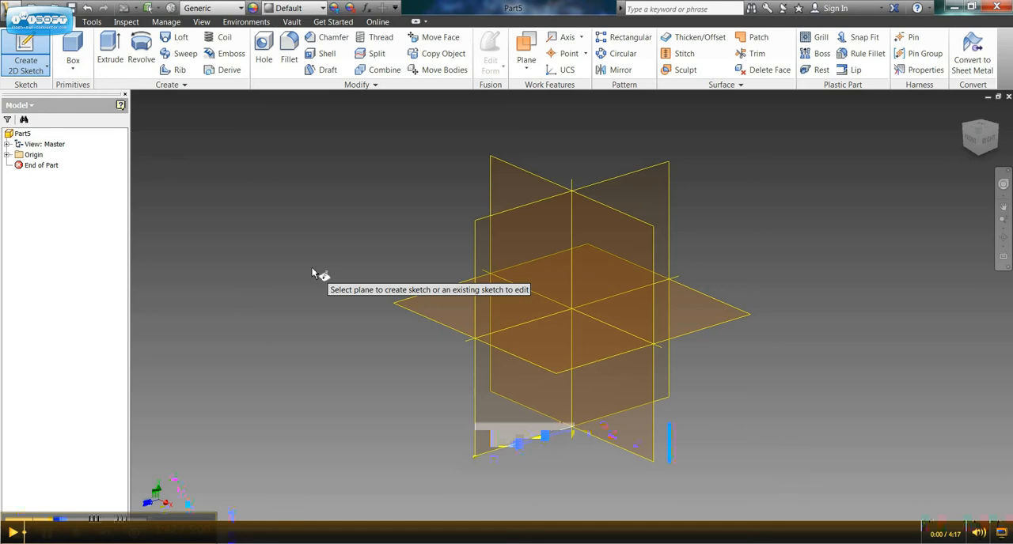
pyautogui.click(972, 145)
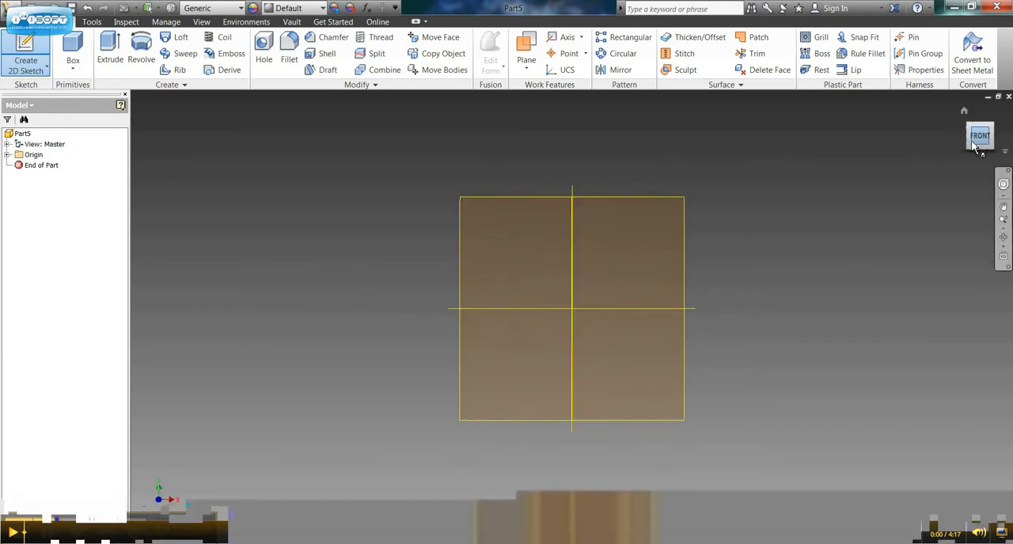
pyautogui.click(612, 244)
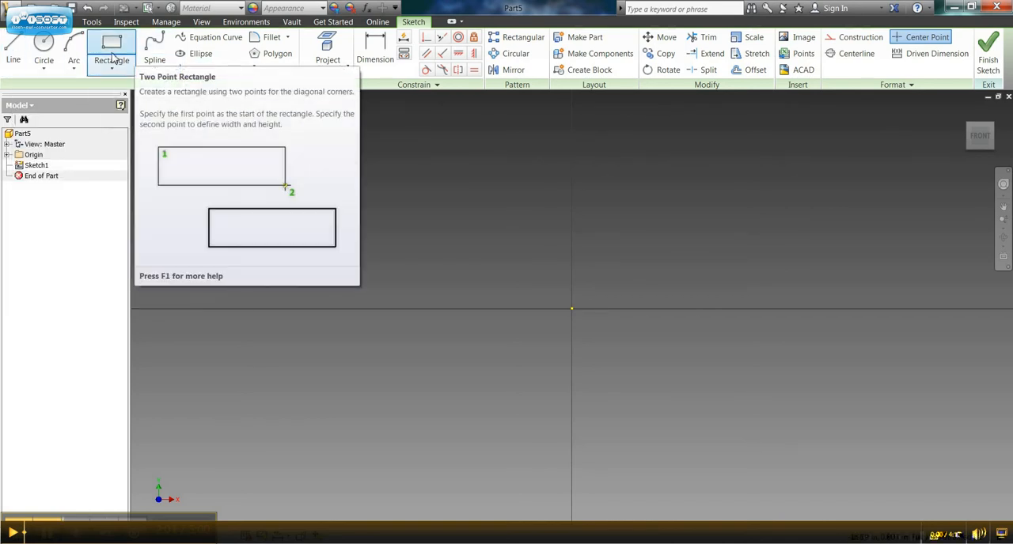
# - Sketch a closed four-line outline around the origin, about 0.71 in wide and 0.48 in high
pyautogui.click(15, 43)
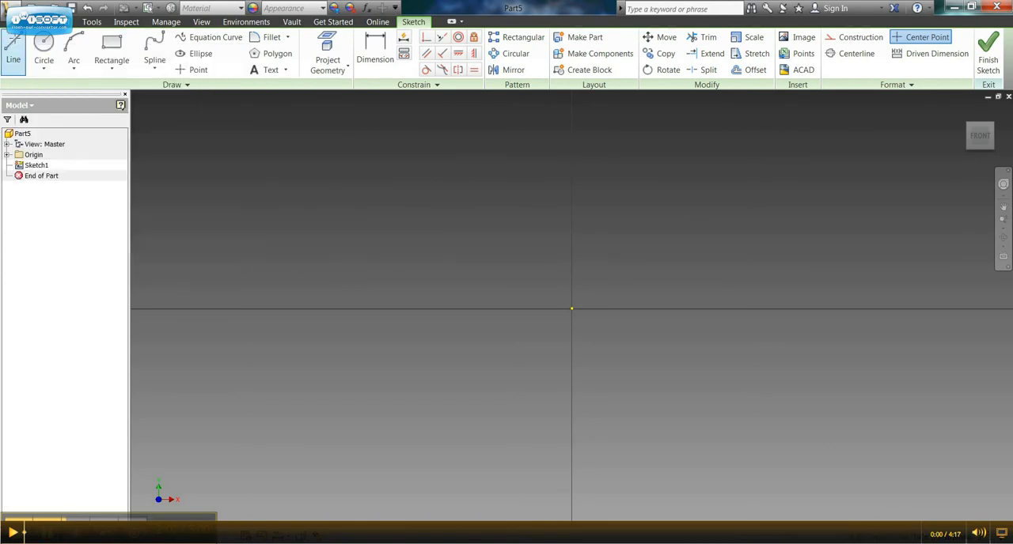
pyautogui.click(469, 240)
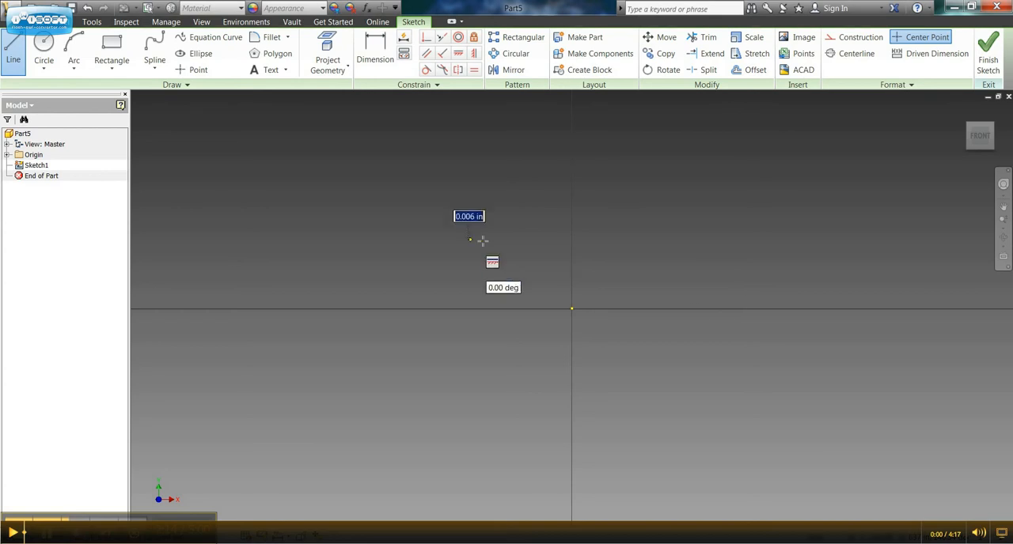
pyautogui.click(671, 240)
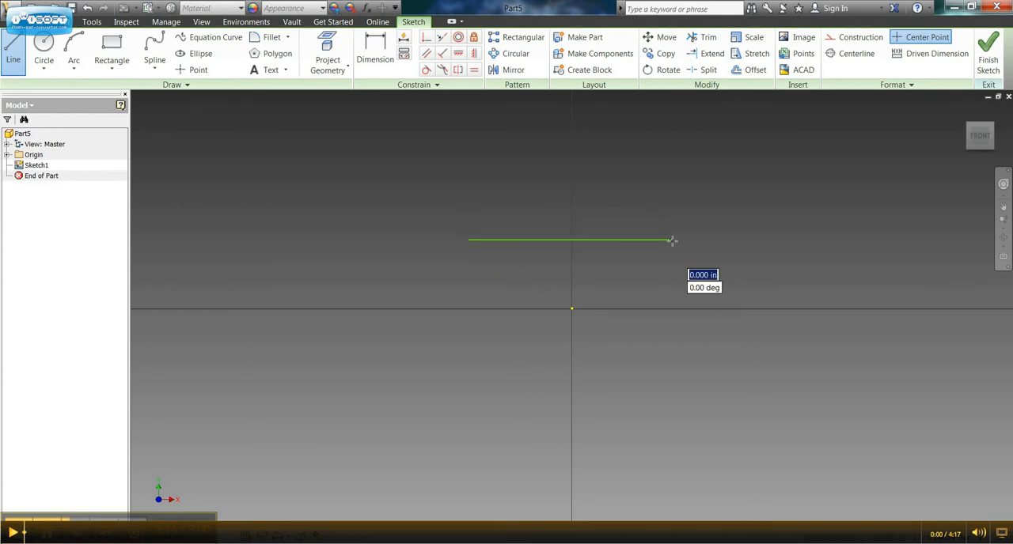
pyautogui.click(671, 375)
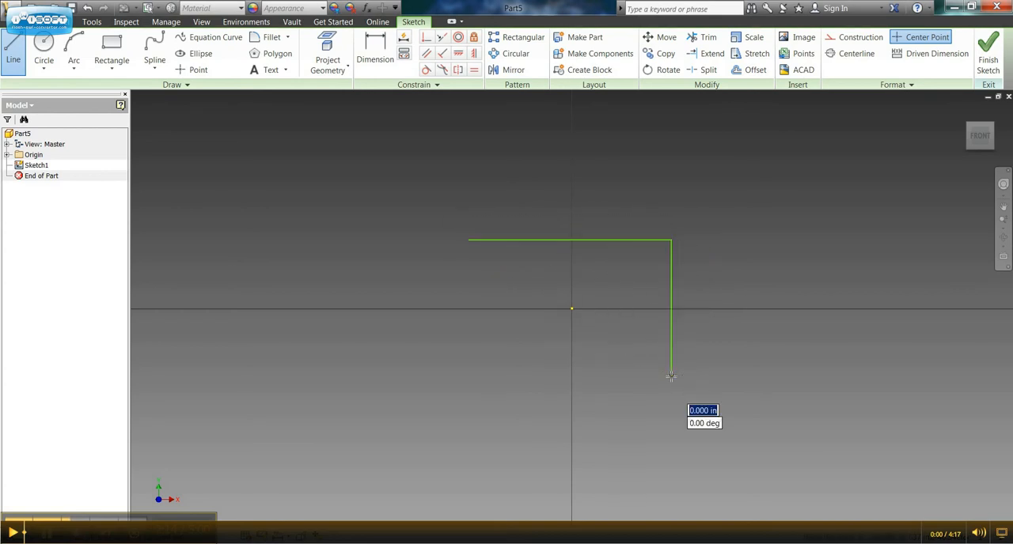
pyautogui.click(476, 375)
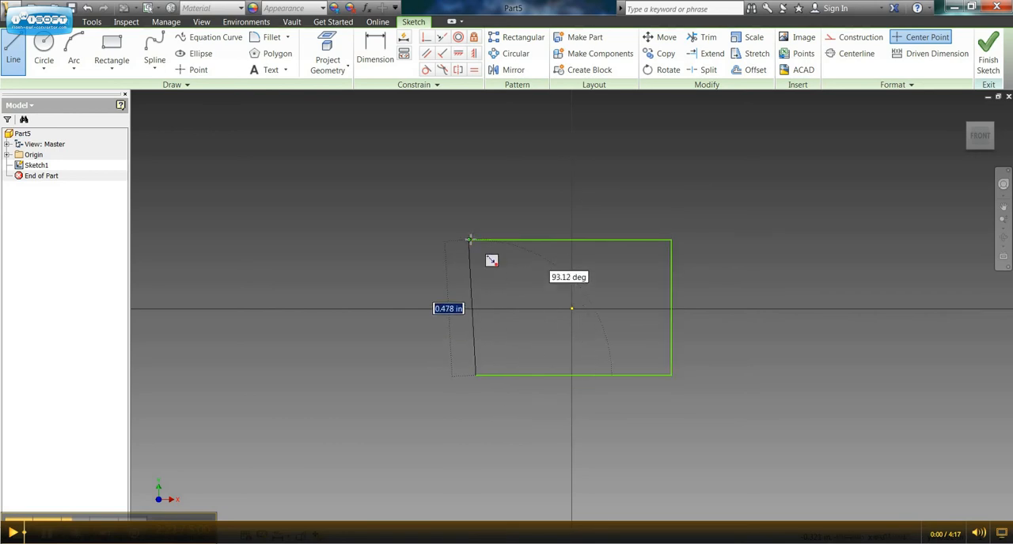
pyautogui.click(470, 239)
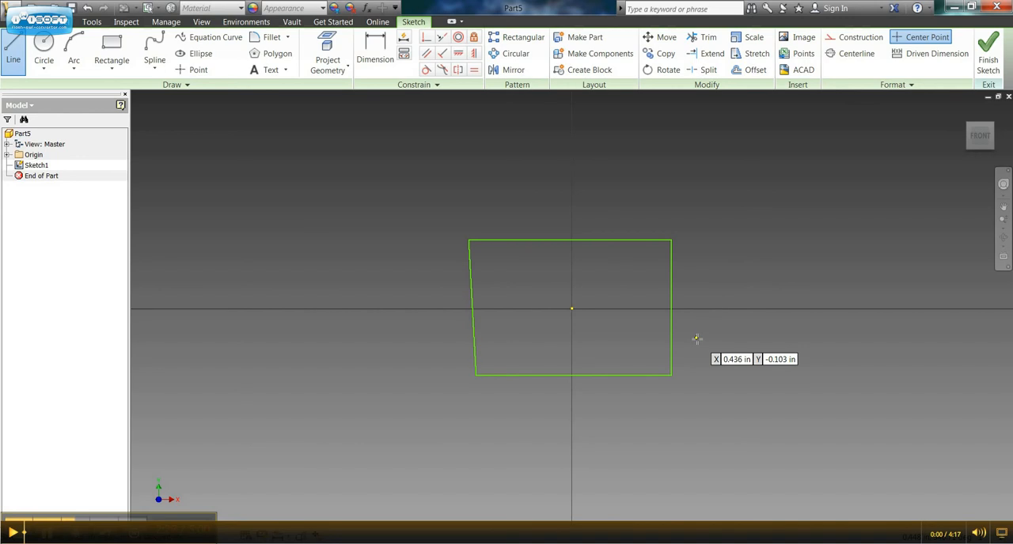
# - Dimension the outline's upper edge and set its length to 1/2 in
pyautogui.click(374, 50)
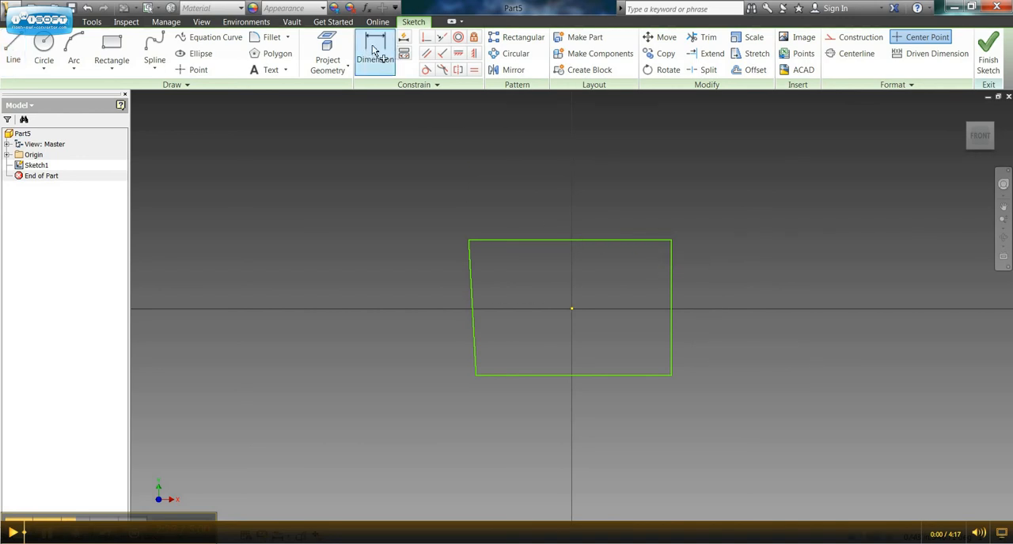
pyautogui.click(552, 242)
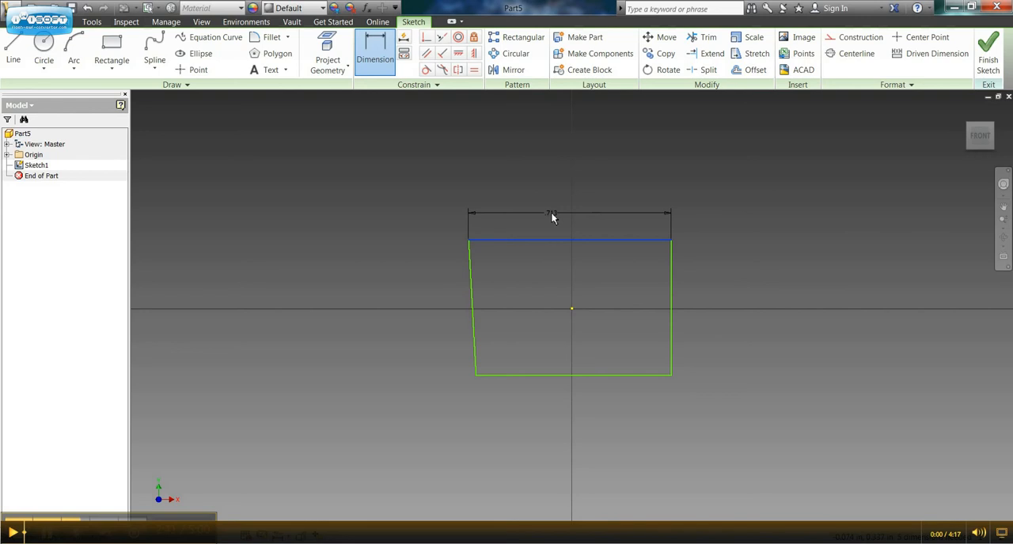
pyautogui.click(551, 213)
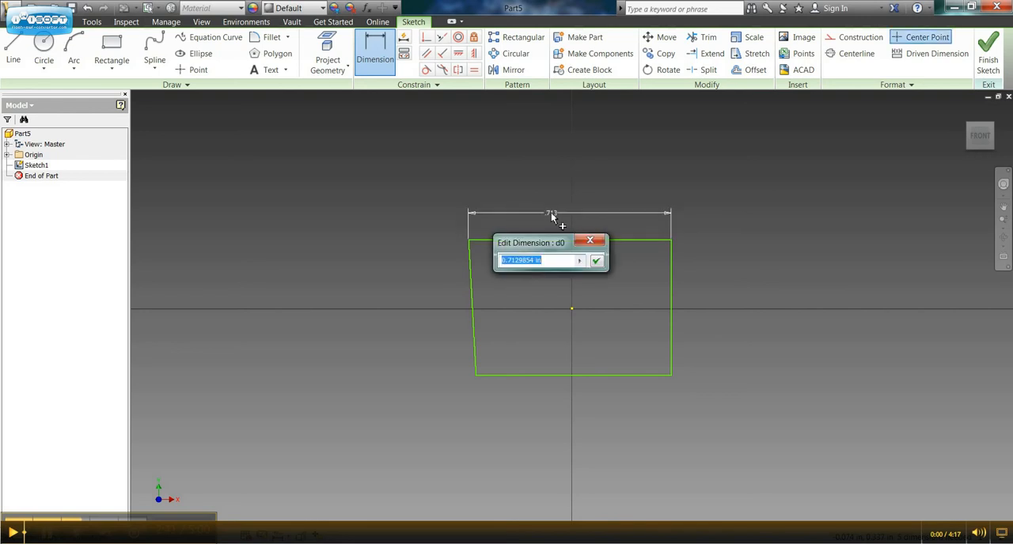
pyautogui.write('1/2')
pyautogui.press('Return')
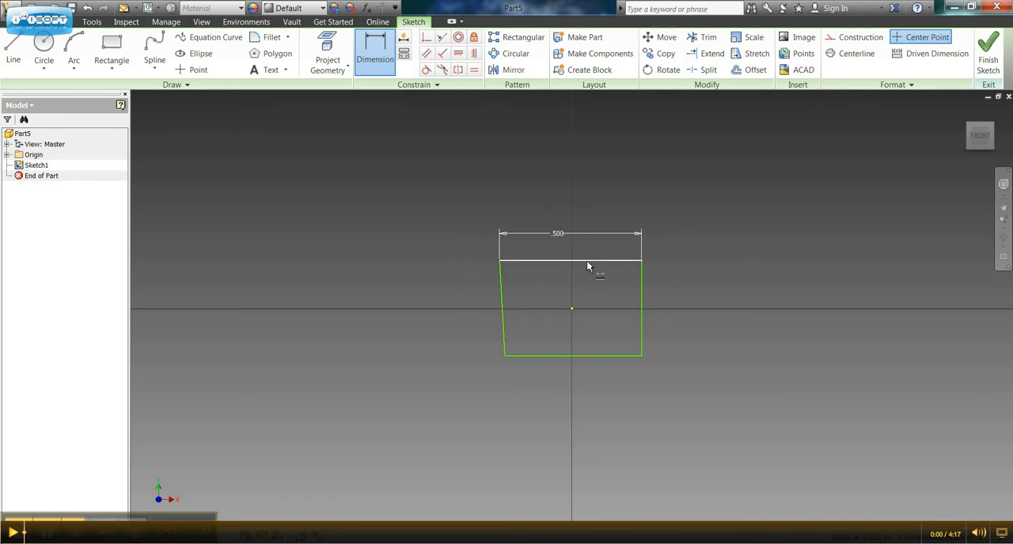
# - Add a dimension of 1/2 in to the vertical right edge of the outline
pyautogui.click(642, 302)
pyautogui.click(672, 299)
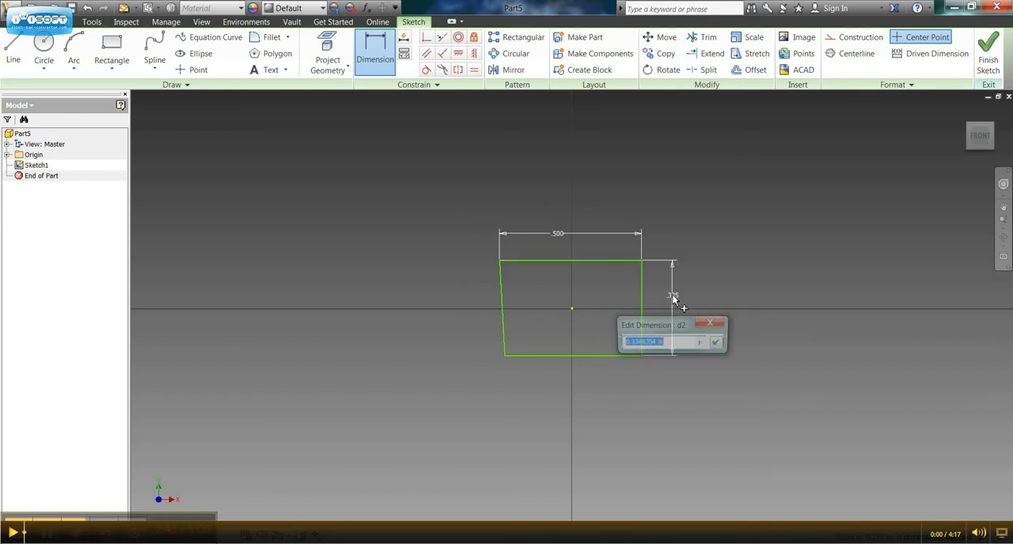
pyautogui.write('1/2')
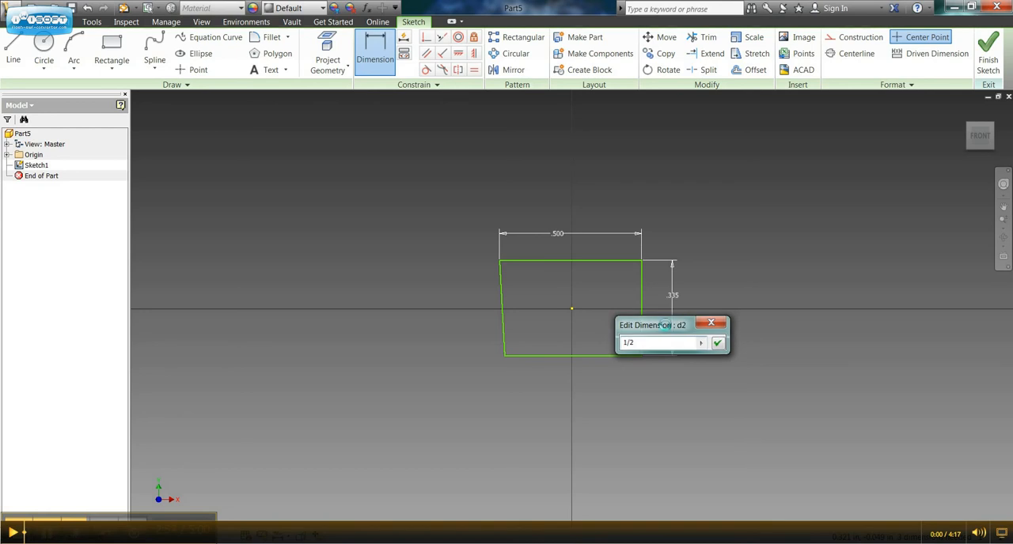
pyautogui.press('Return')
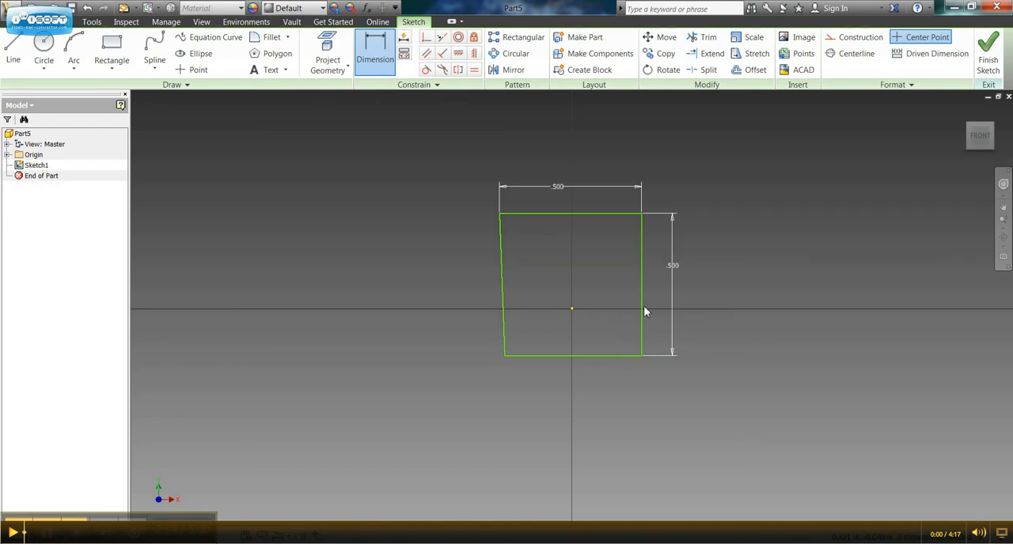
# - Dimension the outline's lower edge to 1/2 in and finish the sketch
pyautogui.click(605, 356)
pyautogui.click(605, 385)
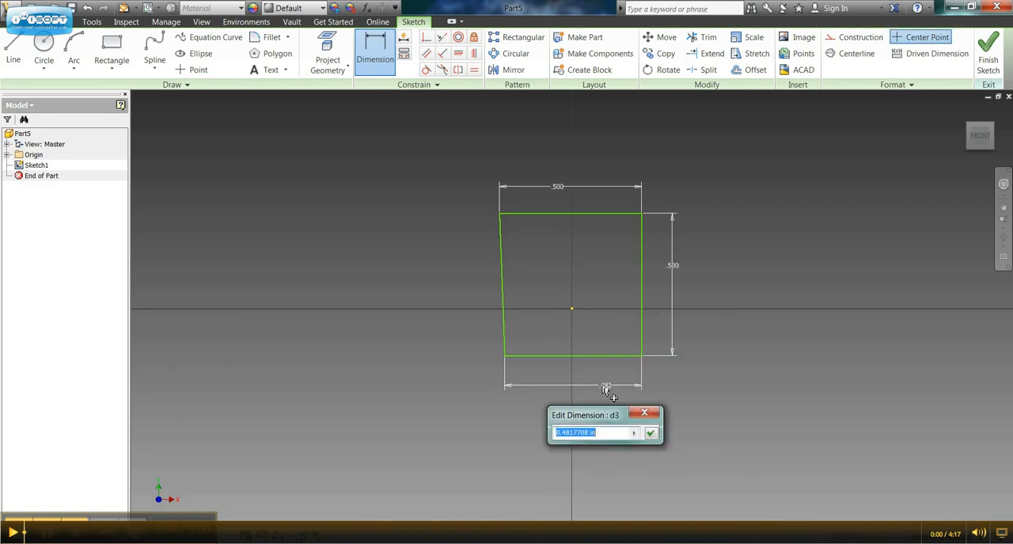
pyautogui.write('1/2')
pyautogui.press('Return')
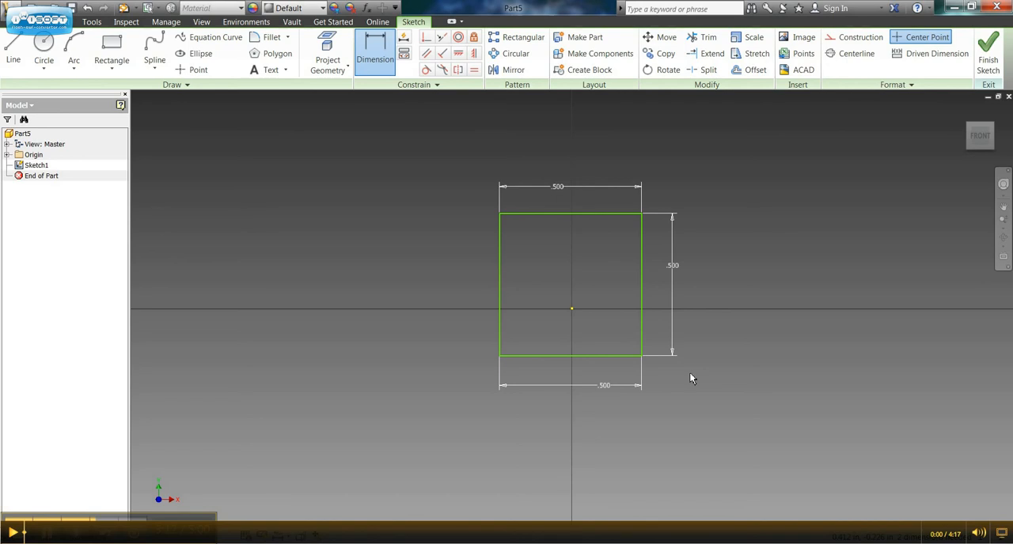
pyautogui.click(989, 63)
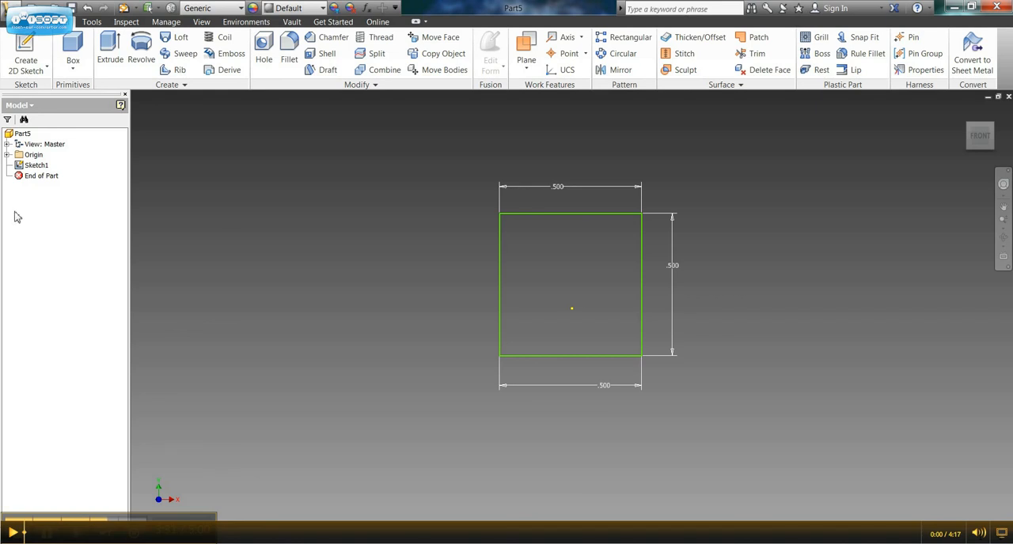
# - Extrude the square profile by a distance of 1/2 in as a solid
pyautogui.click(108, 60)
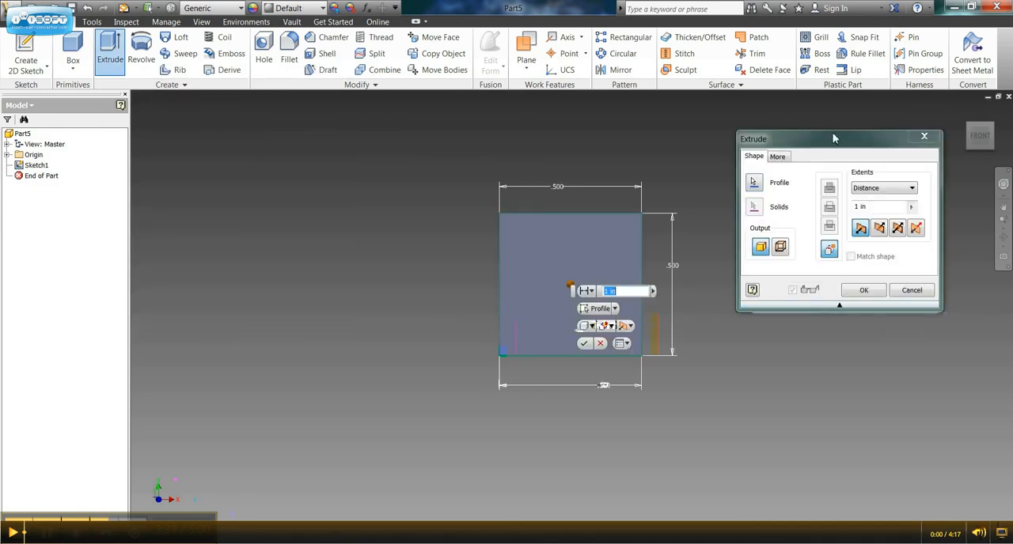
pyautogui.moveTo(831, 139); pyautogui.dragTo(833, 171)
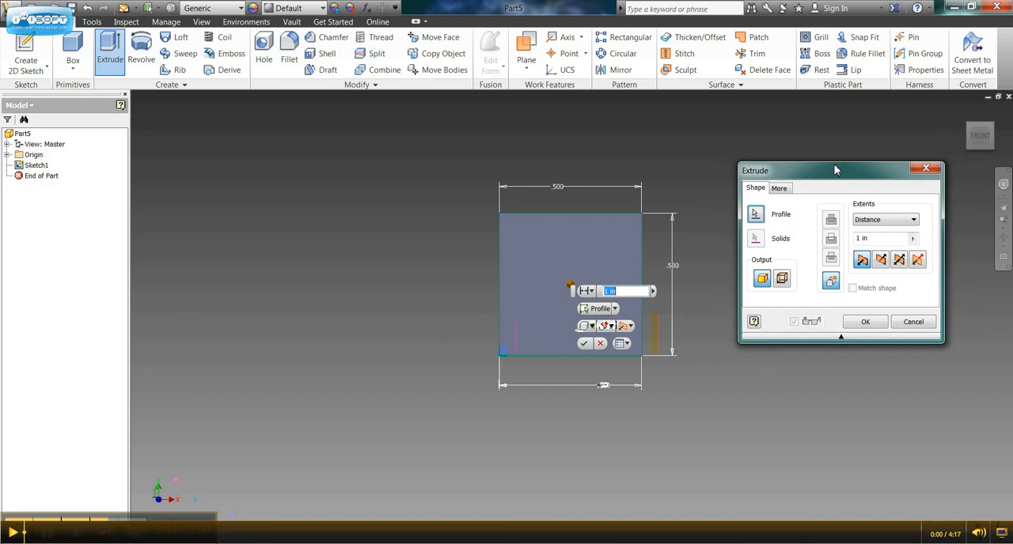
pyautogui.click(609, 292)
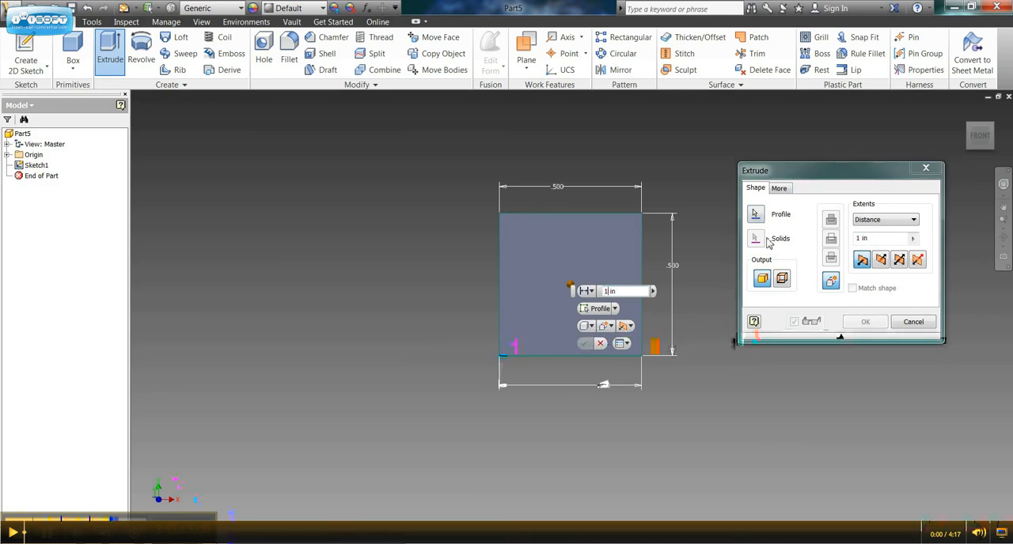
pyautogui.write('/2')
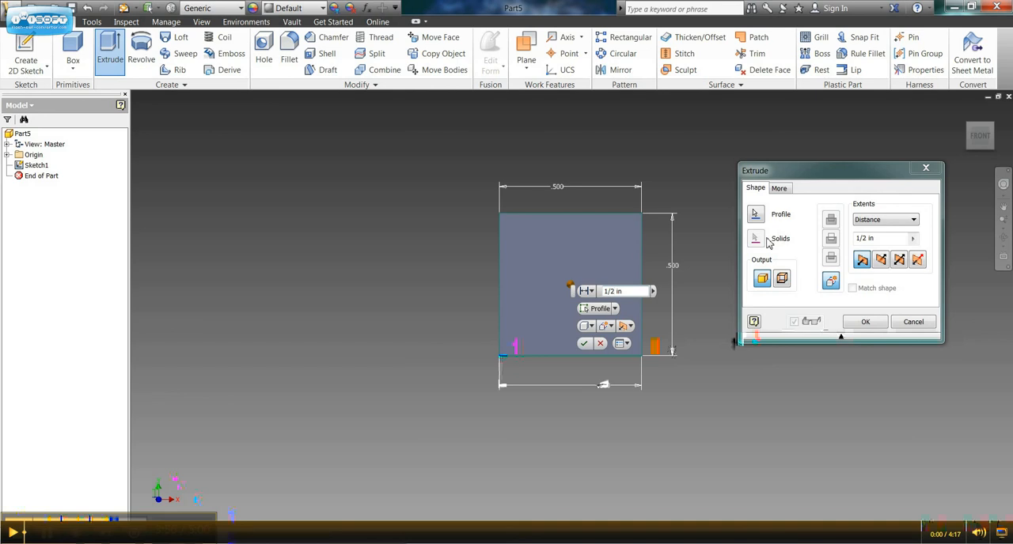
pyautogui.press('Return')
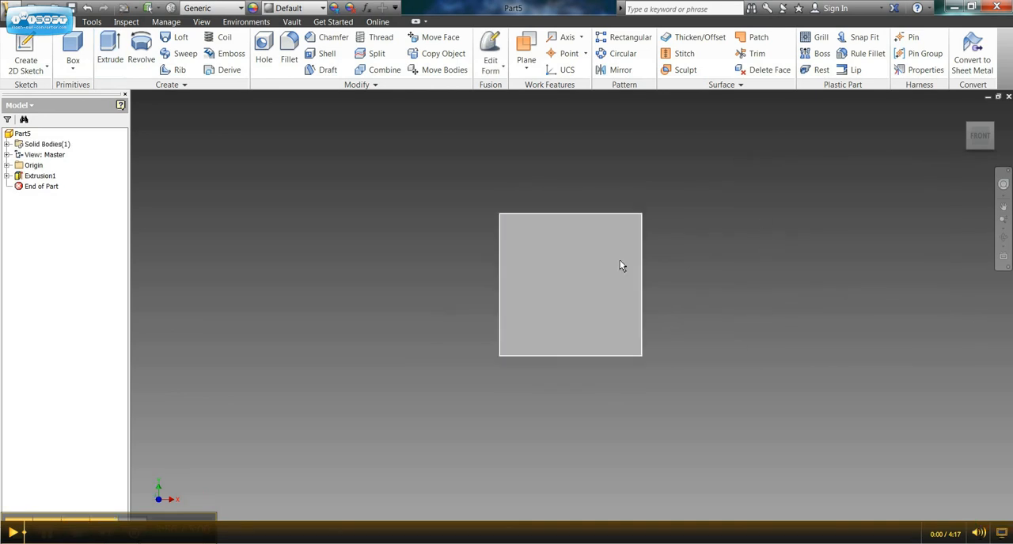
pyautogui.keyDown('shift'); pyautogui.moveTo(618, 265); pyautogui.dragTo(576, 240, button='middle'); pyautogui.keyUp('shift')
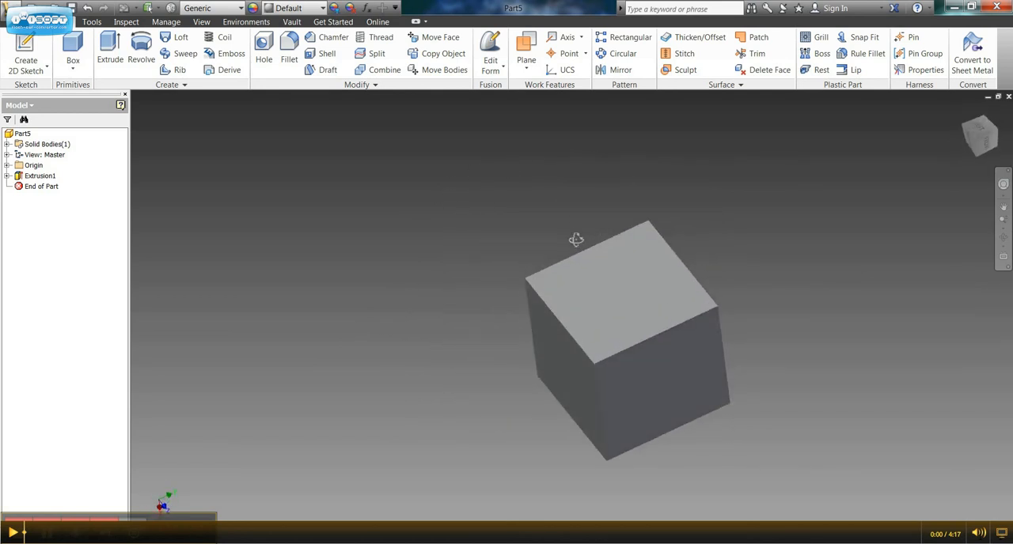